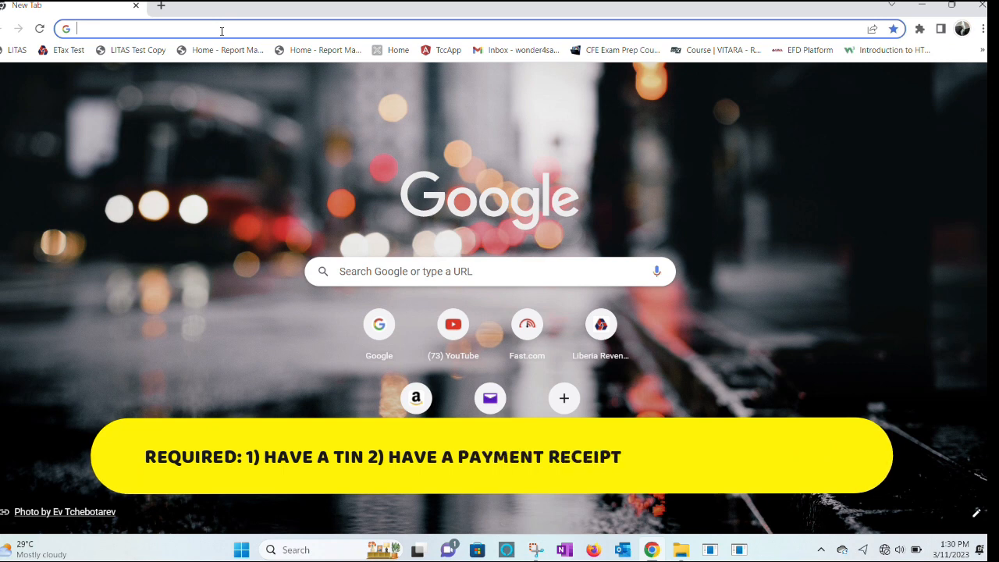
text(ht)
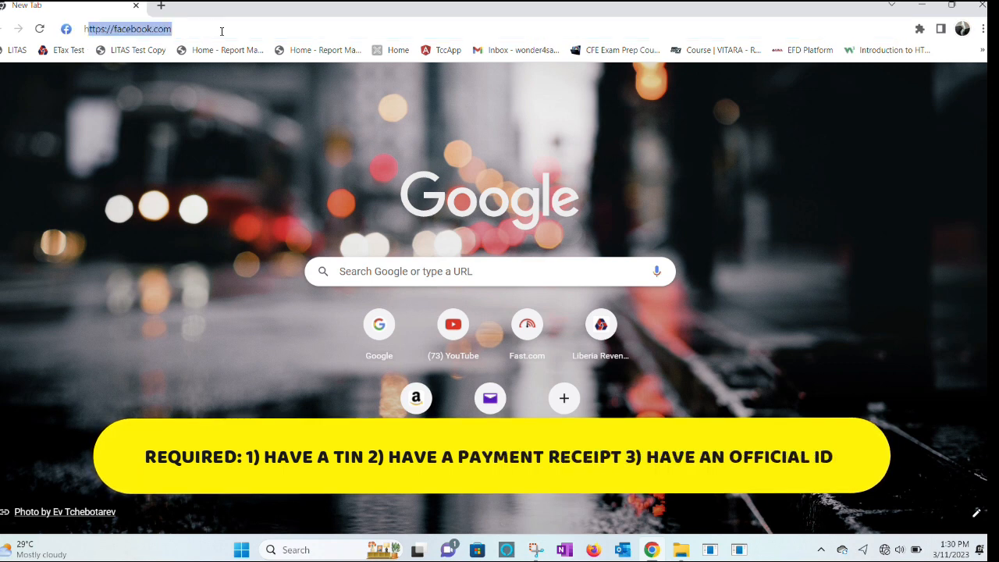
text(tps)
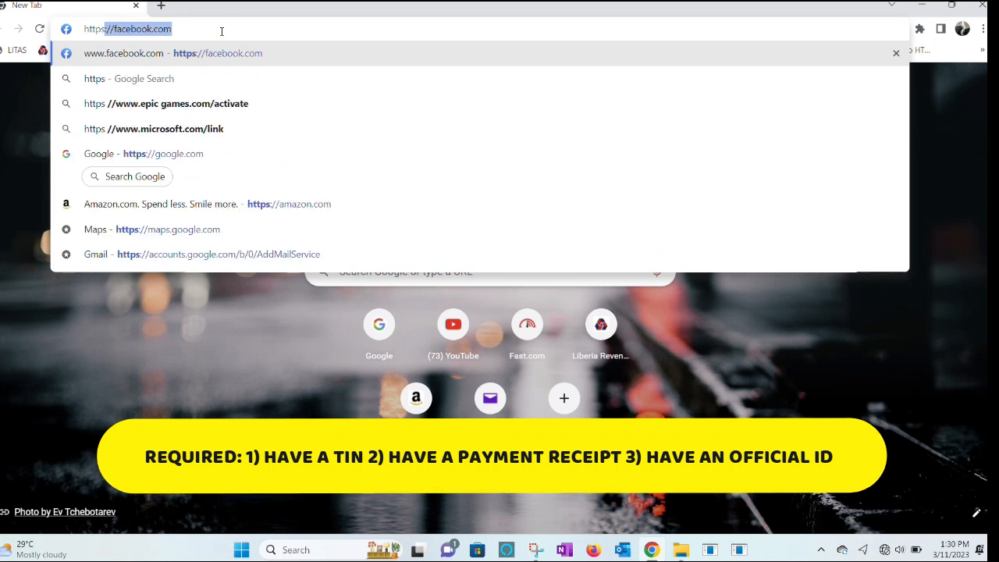
text(:)
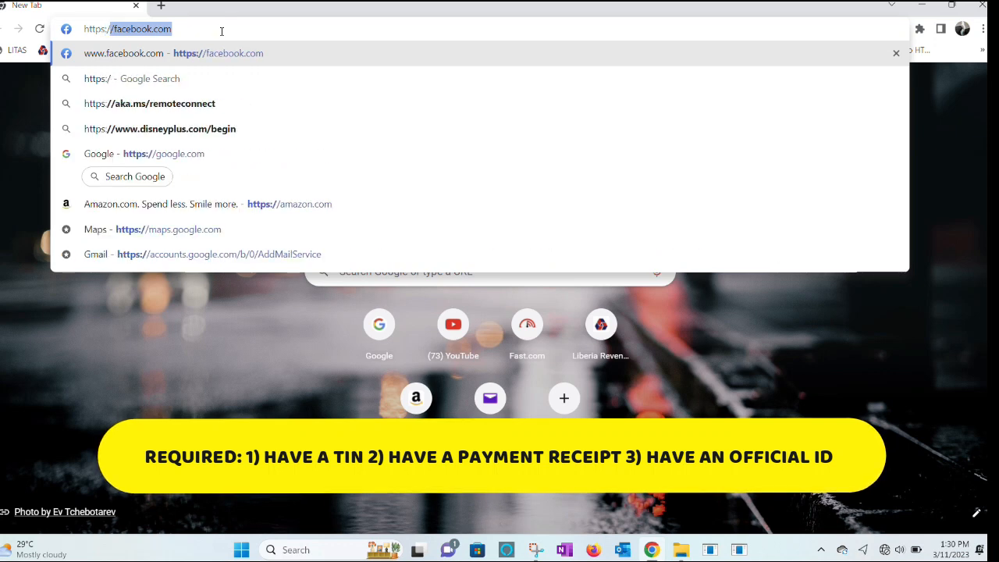
text(//e)
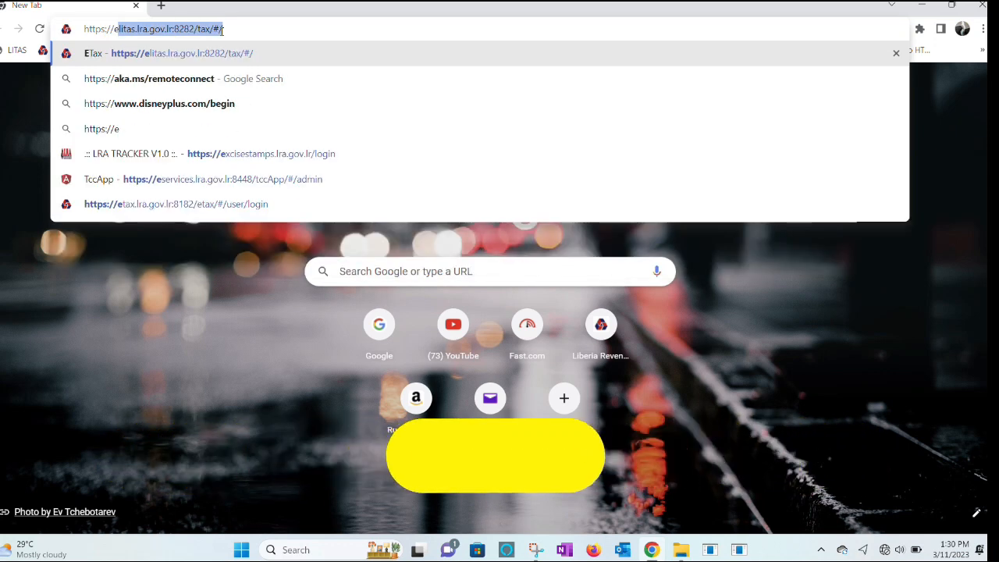
text(litas.lra.gov.lr:8)
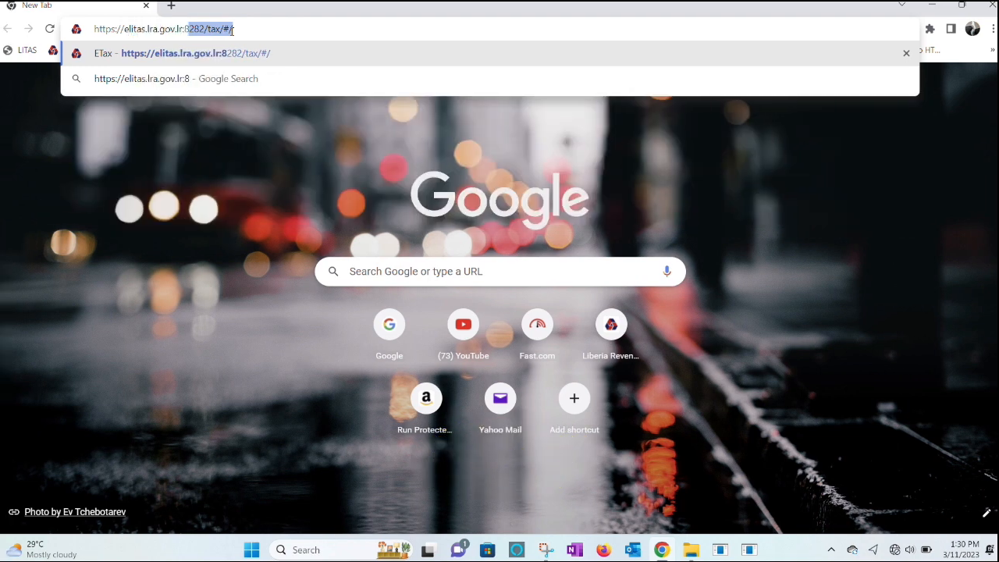
text(282)
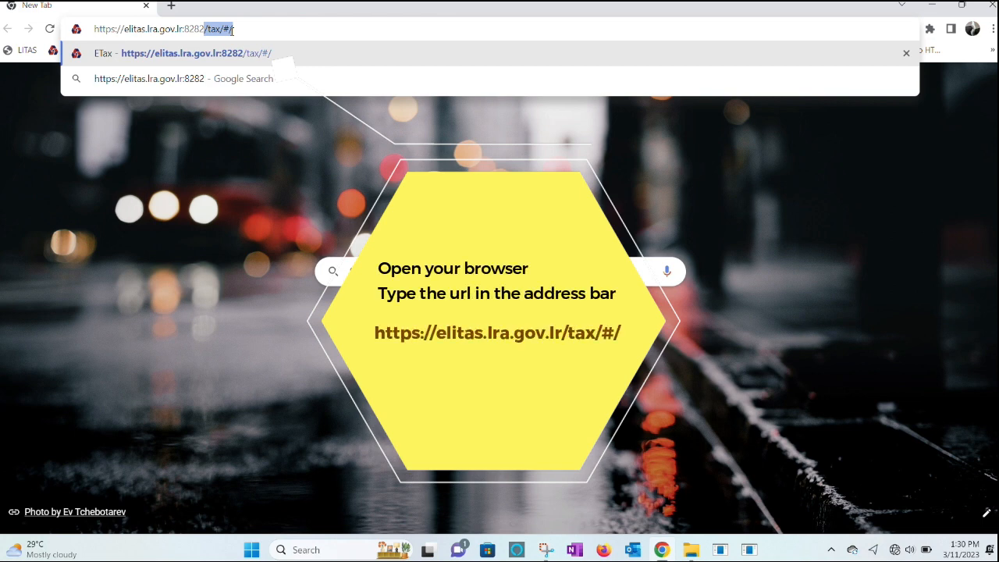
text(?tax)
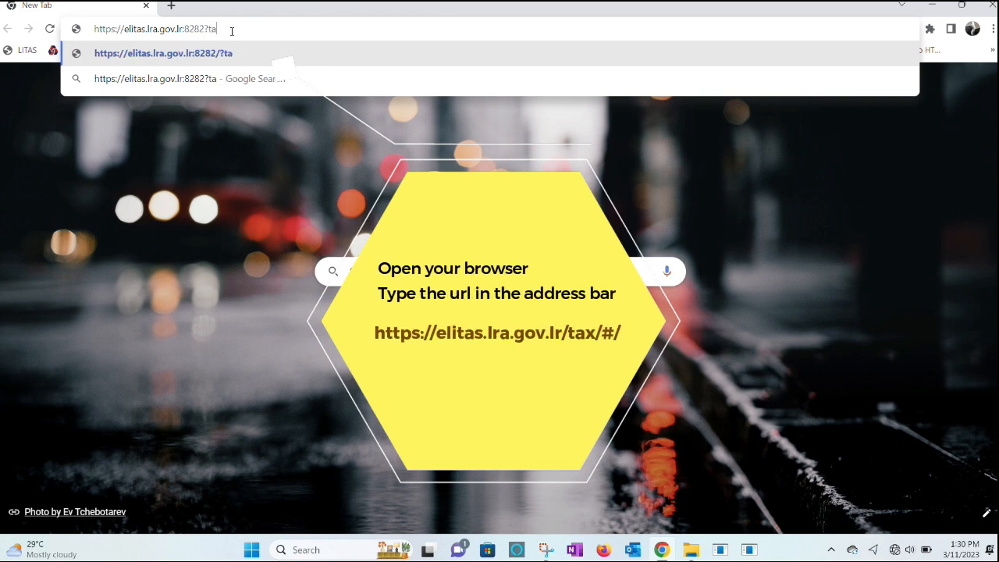
key(BackSpace)
key(BackSpace)
key(BackSpace)
key(BackSpace)
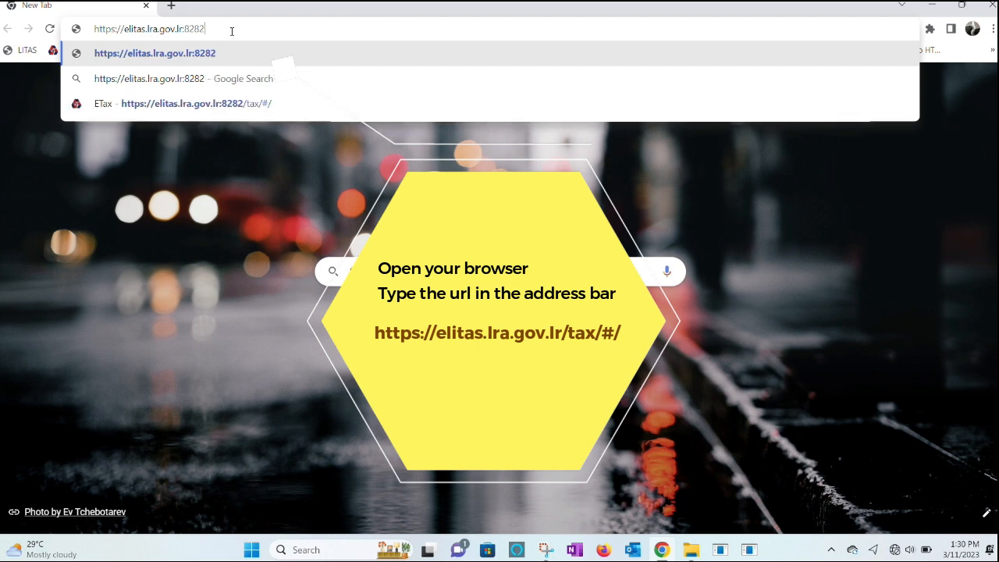
text(/tax/)
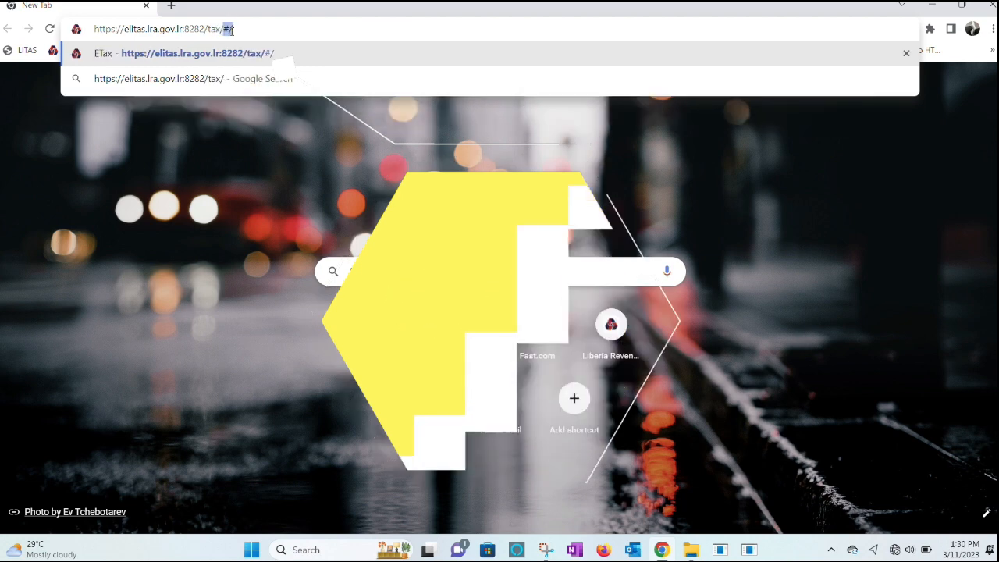
key(Return)
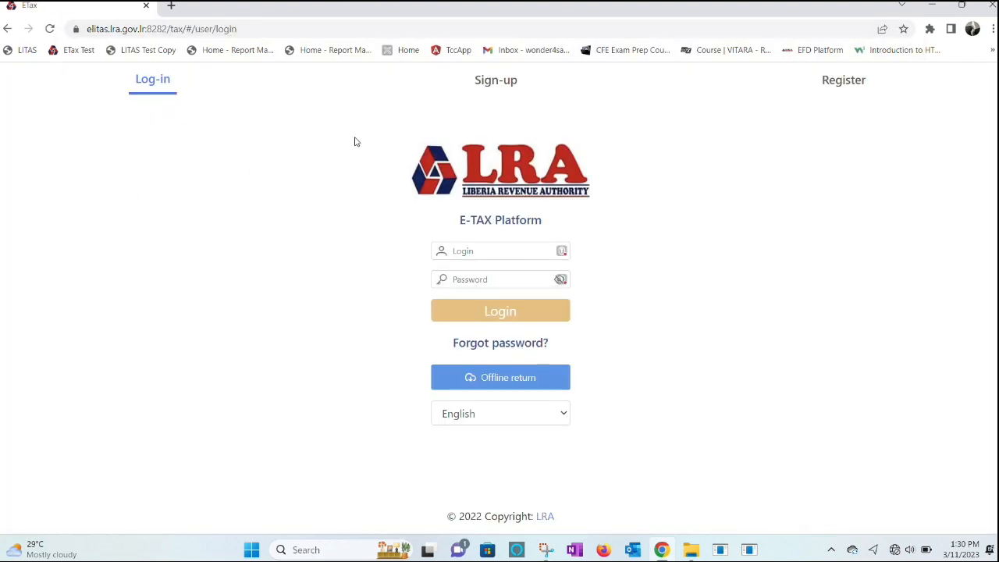
On the Sign-up form, enter the taxpayer's TIN and registration date 03/10/2023, then confirm
click(494, 81)
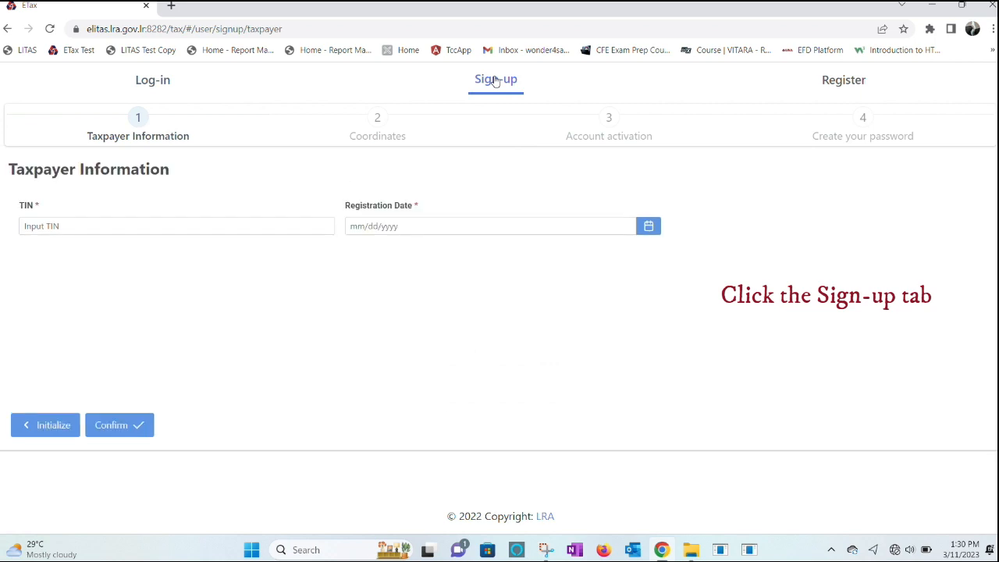
click(195, 224)
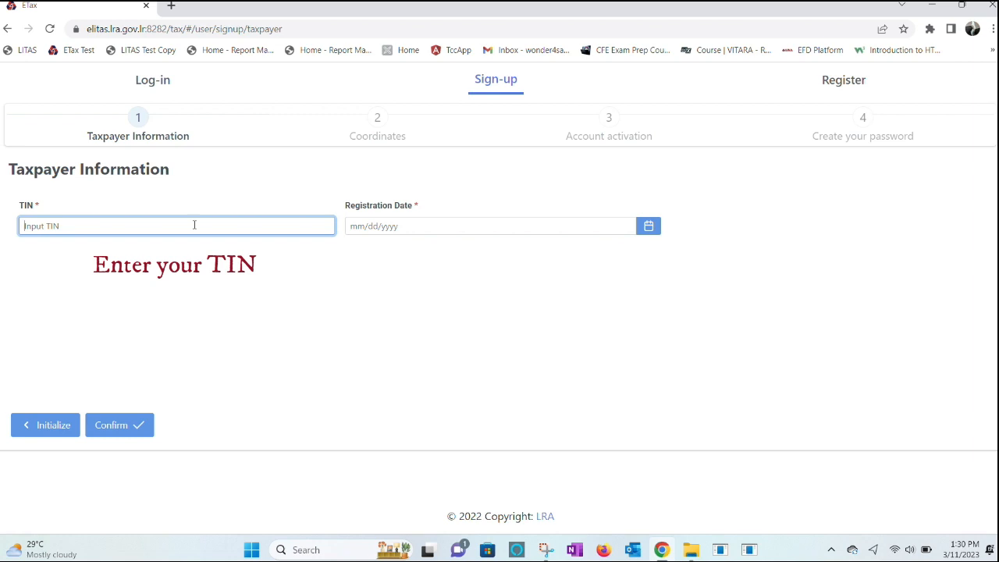
click(394, 227)
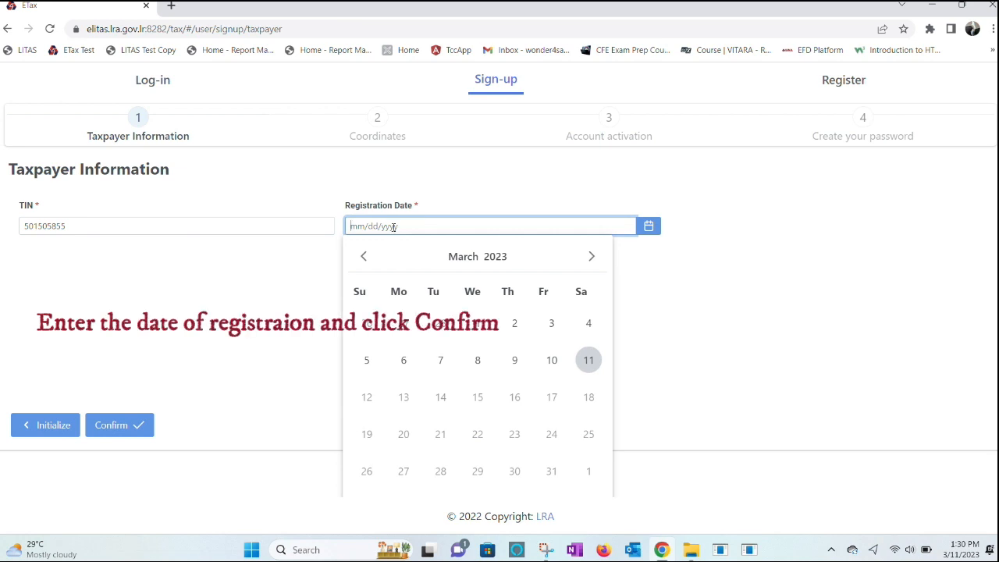
text(03/10/2023)
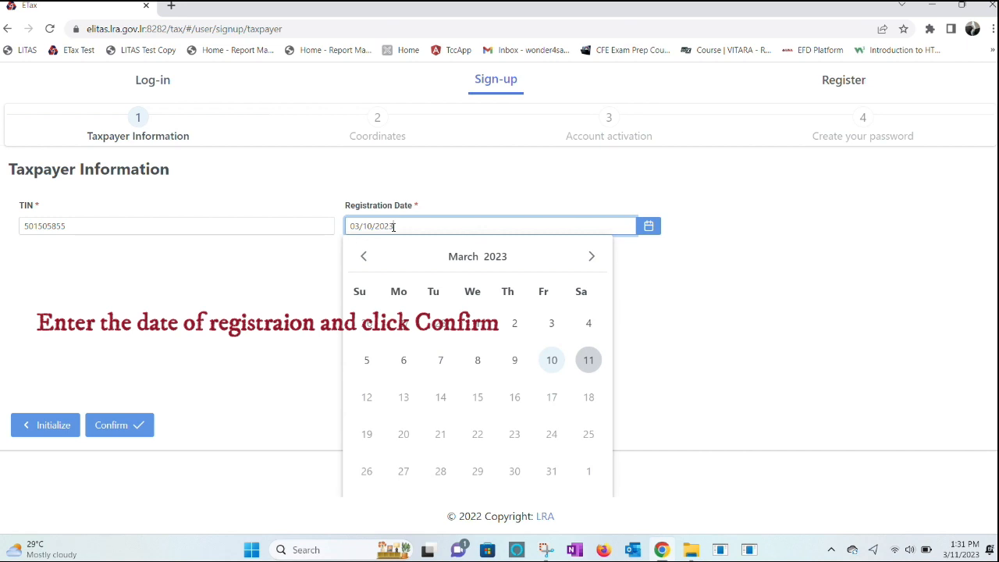
click(163, 305)
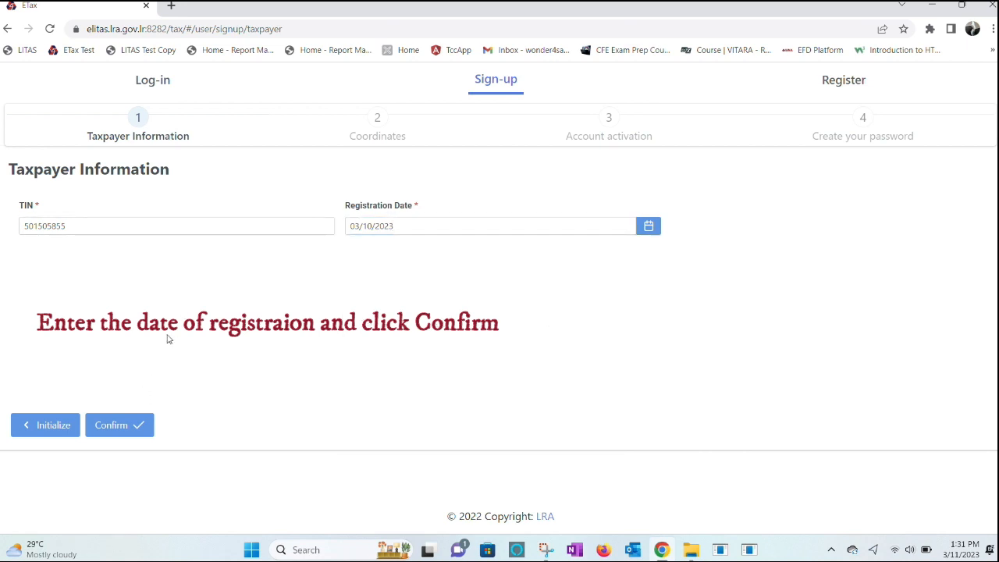
click(124, 425)
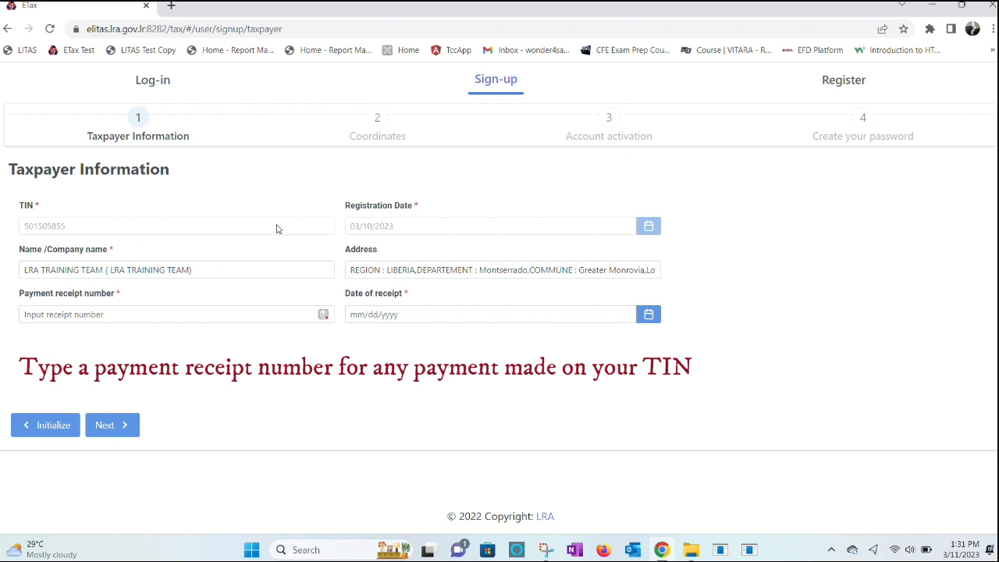
Fill in the suggested payment receipt number and receipt date 03/10/2023, then advance to Coordinates
click(114, 315)
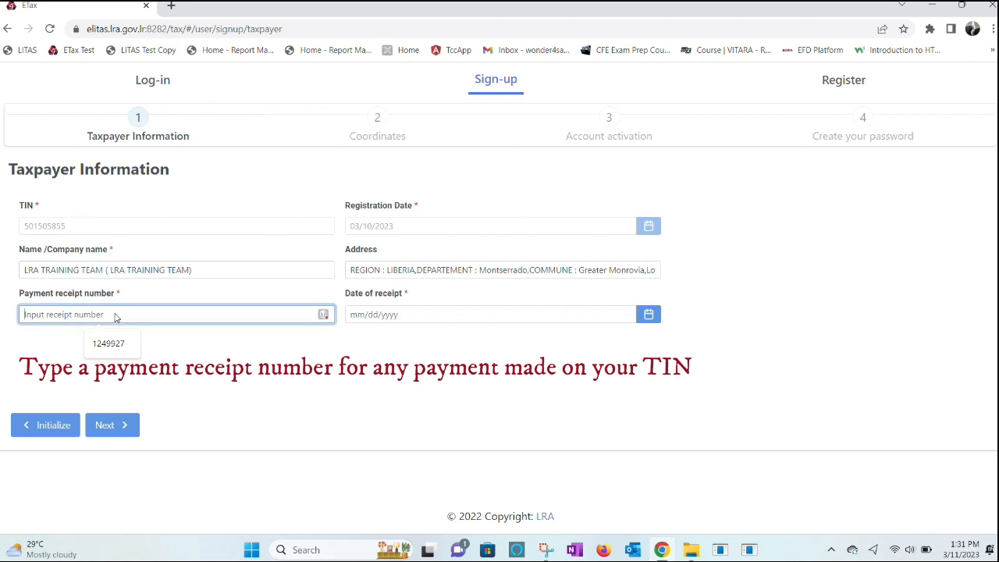
text(12)
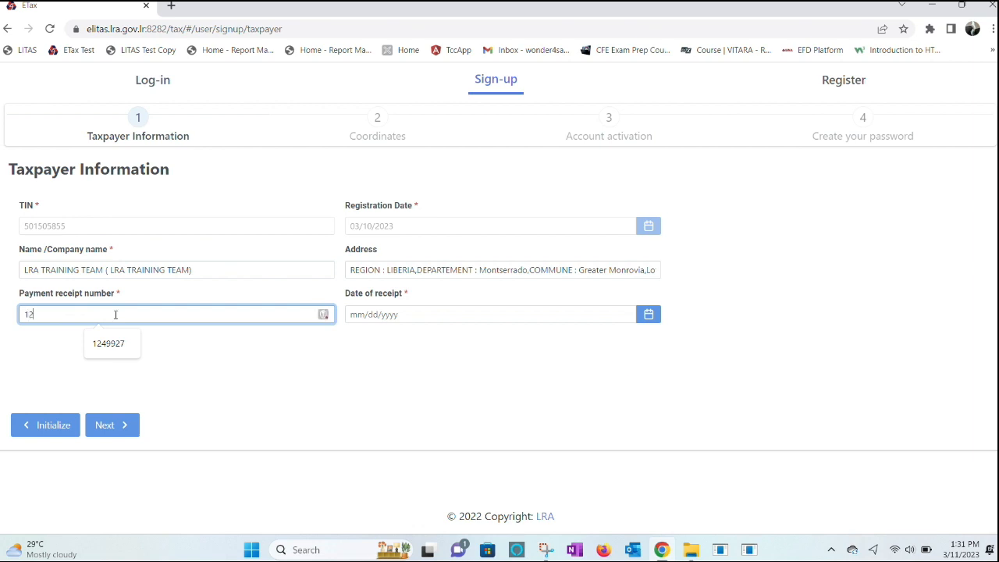
click(109, 344)
click(387, 314)
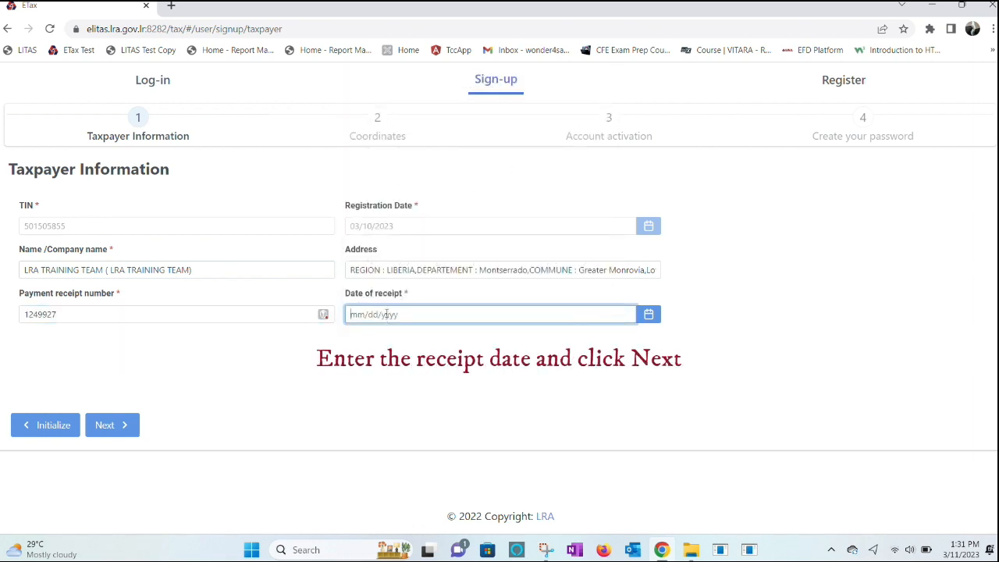
text(03/)
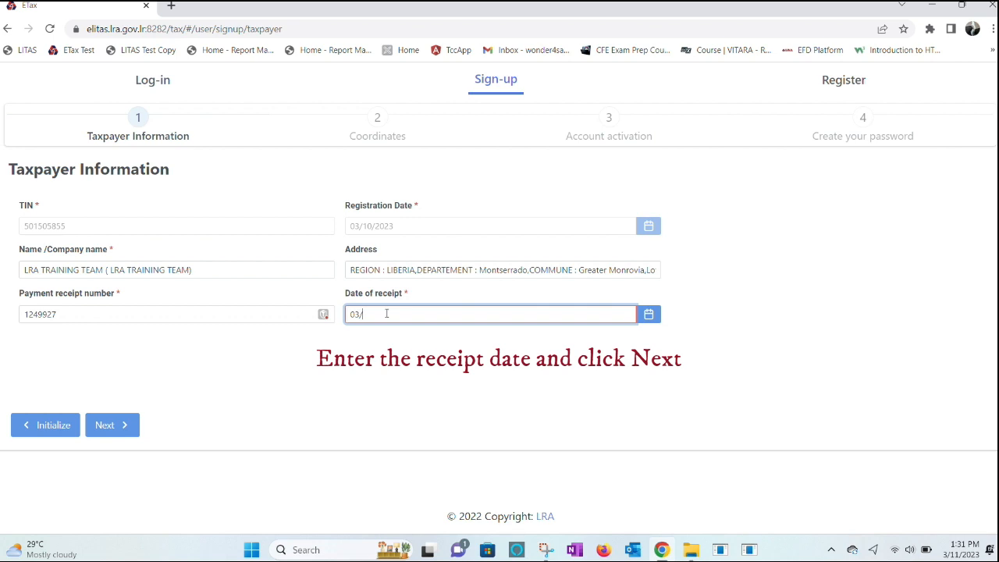
text(10/2023)
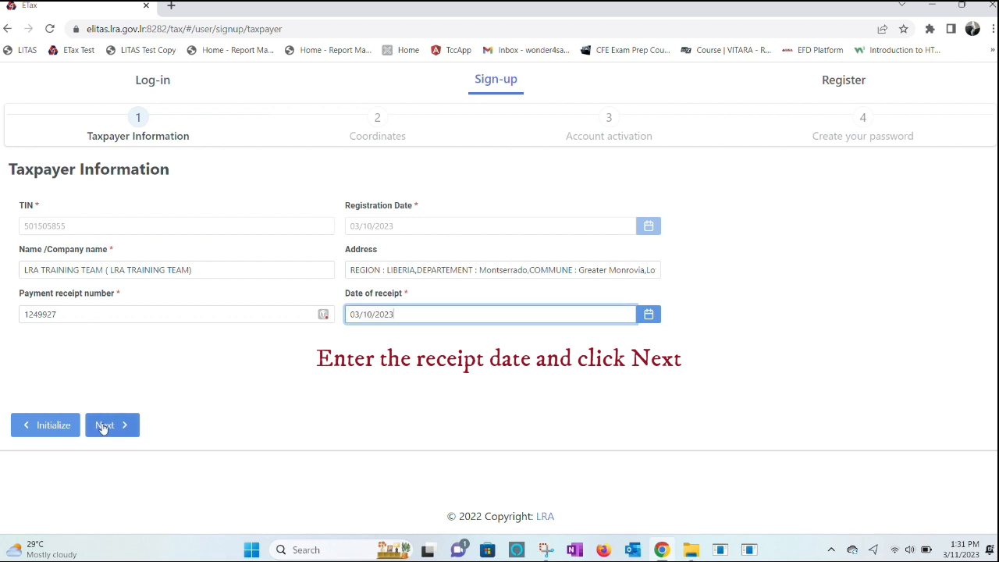
click(105, 425)
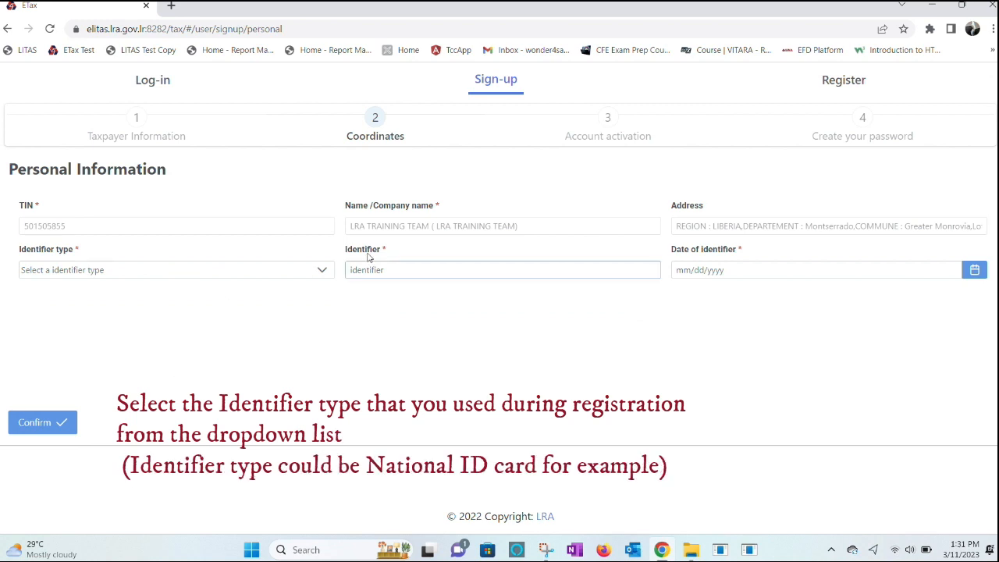
Select NATIONAL ID as identifier type, enter the identifier number, and start the 03/10/2023 identifier date
click(320, 271)
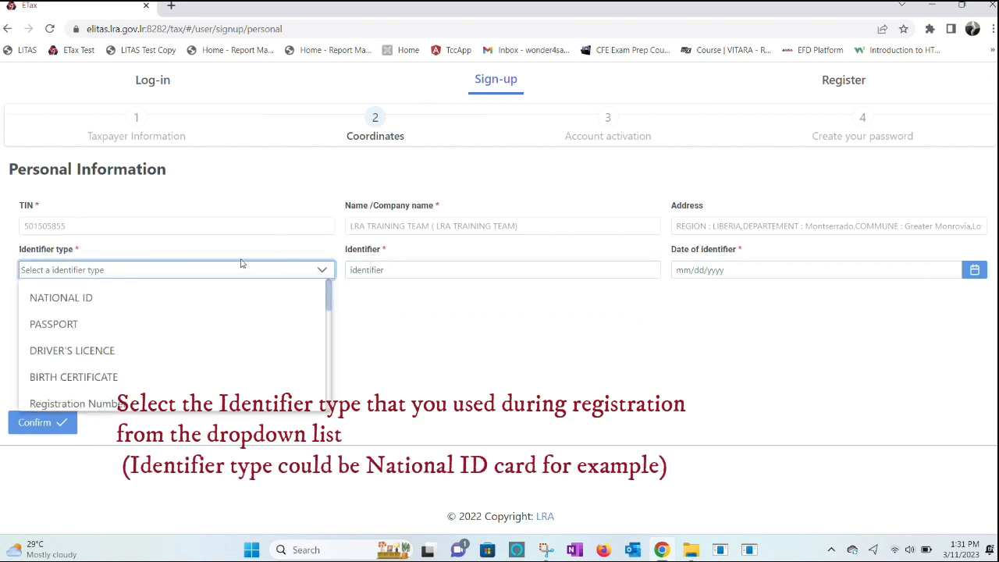
click(88, 304)
click(357, 268)
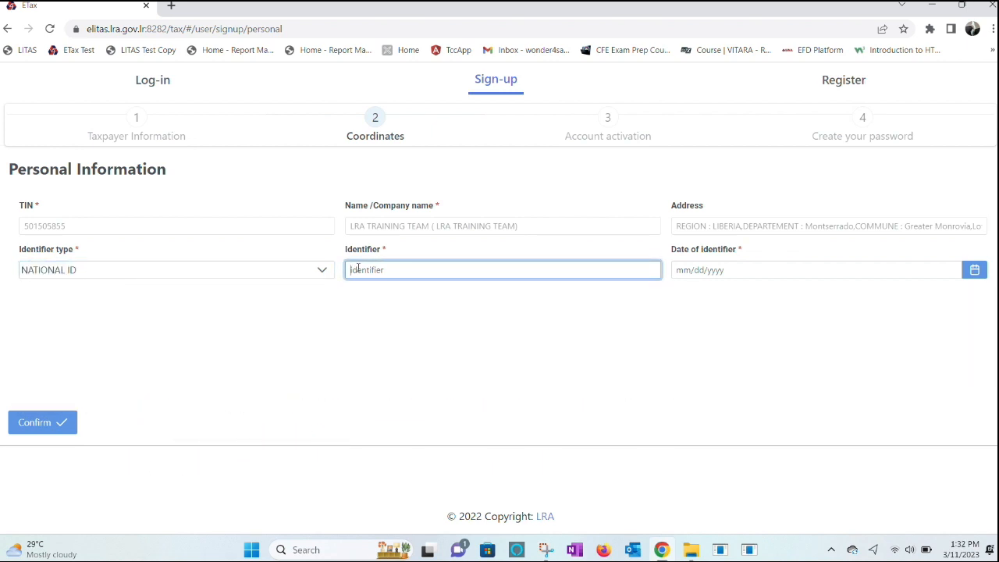
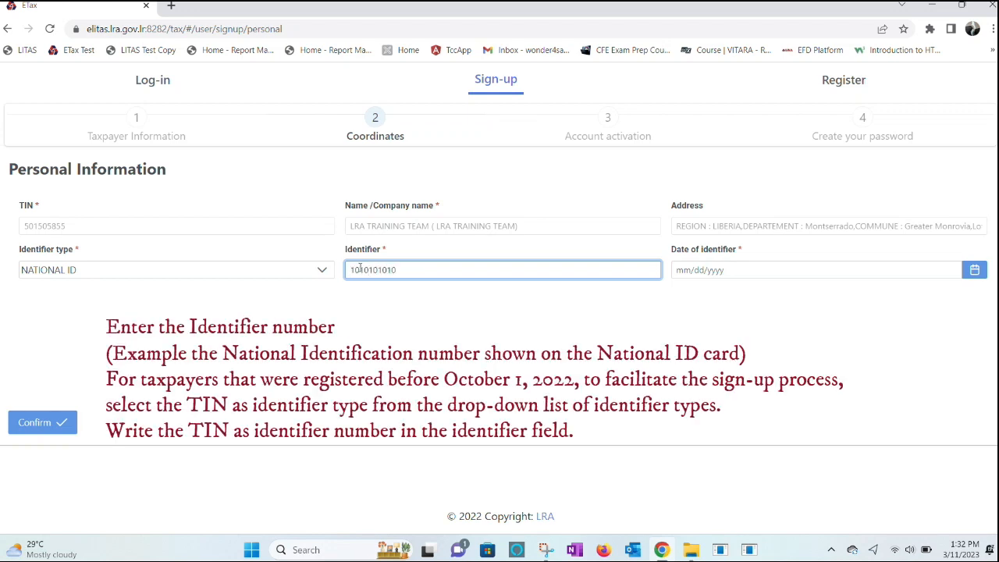
click(736, 270)
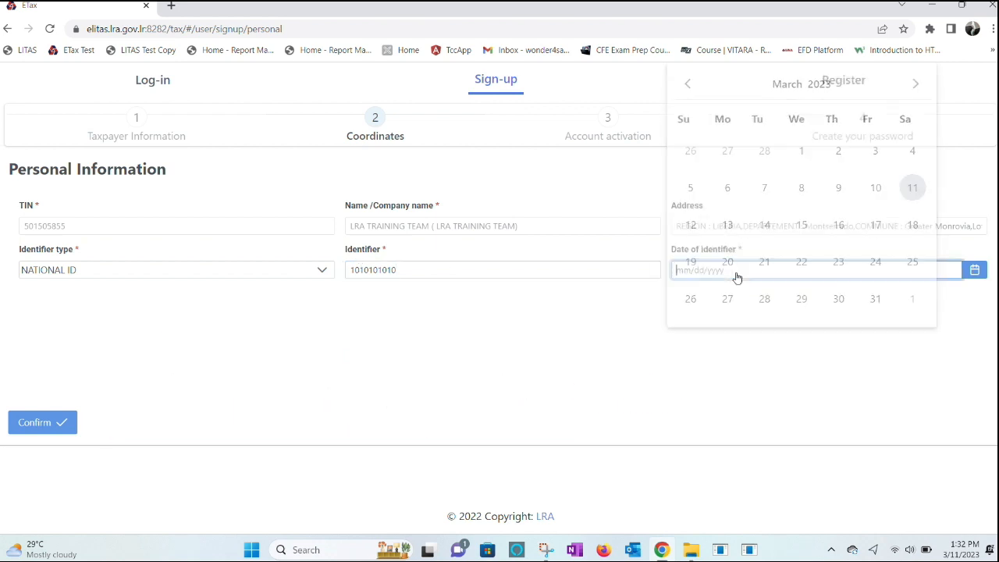
text(03)
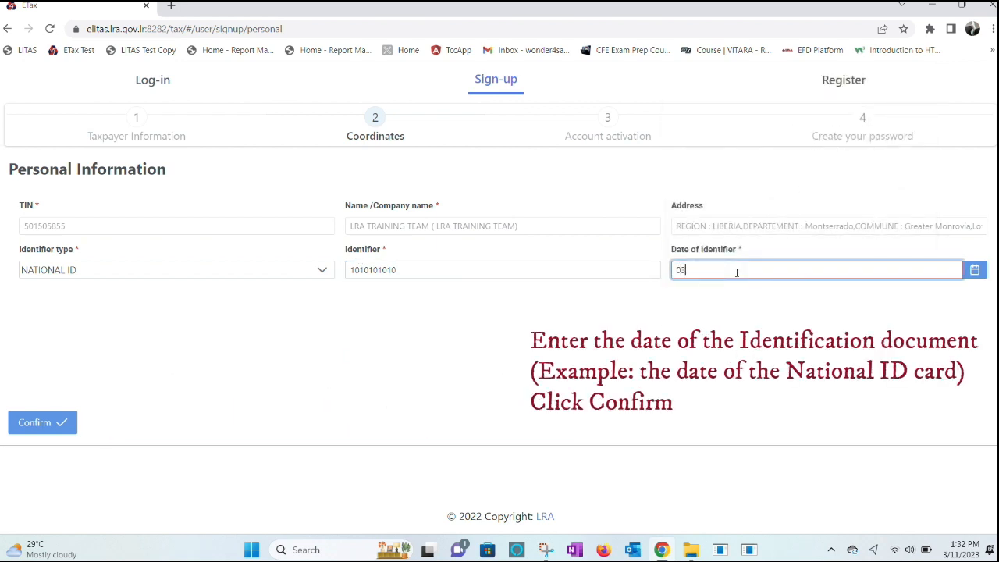
text(/10/2023)
Confirm the identity details, then fill in the contact e-mail address and phone number and continue
click(43, 423)
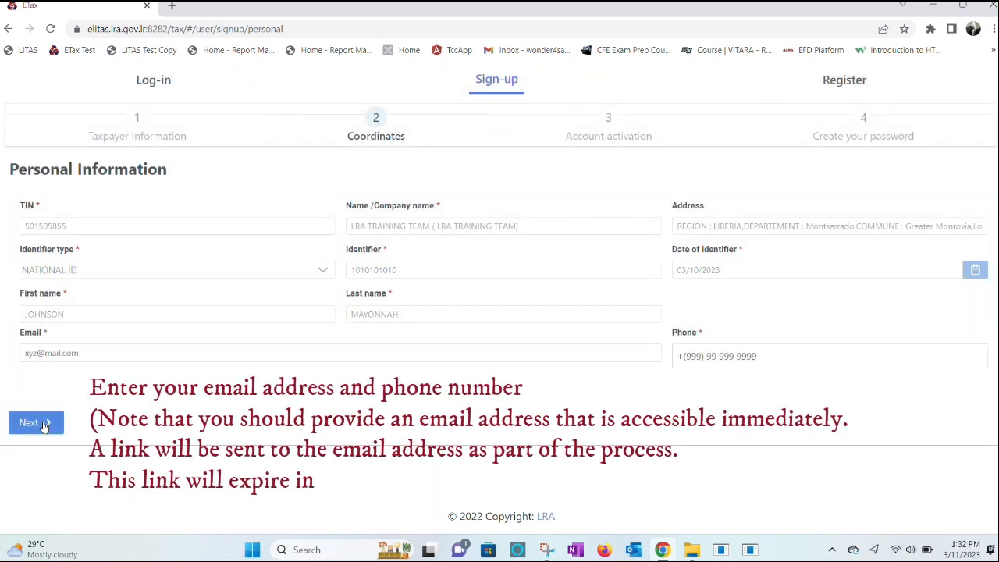
click(93, 353)
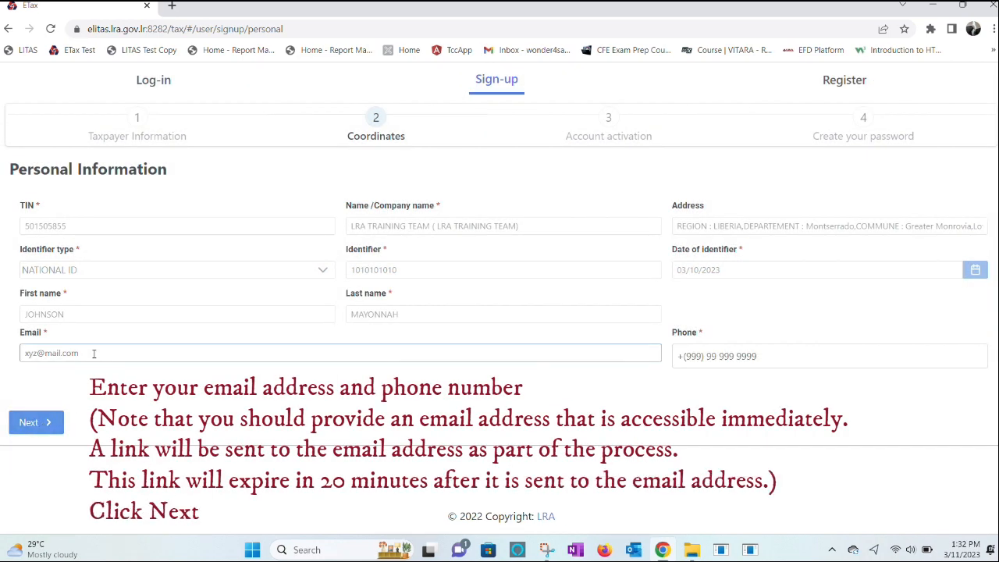
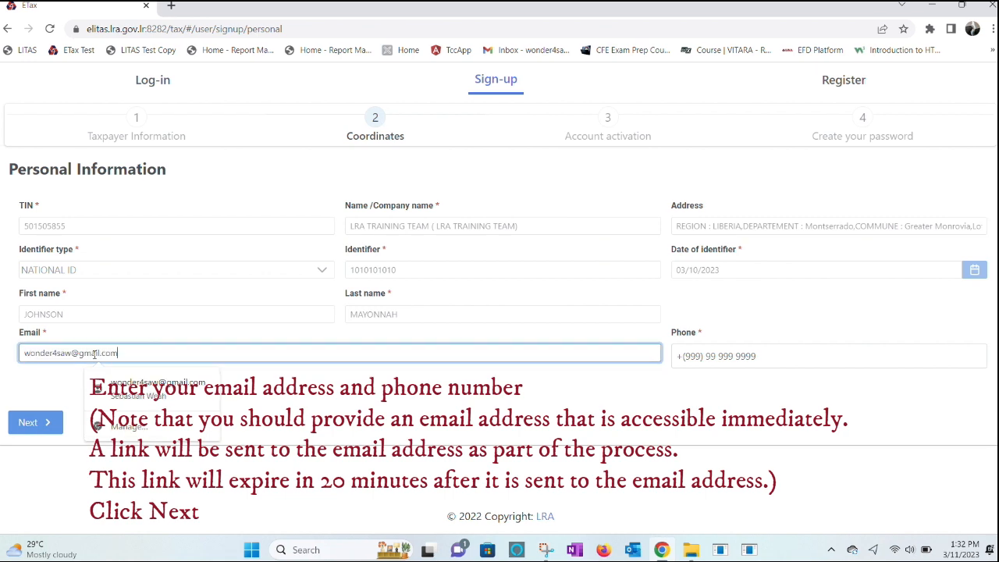
click(692, 356)
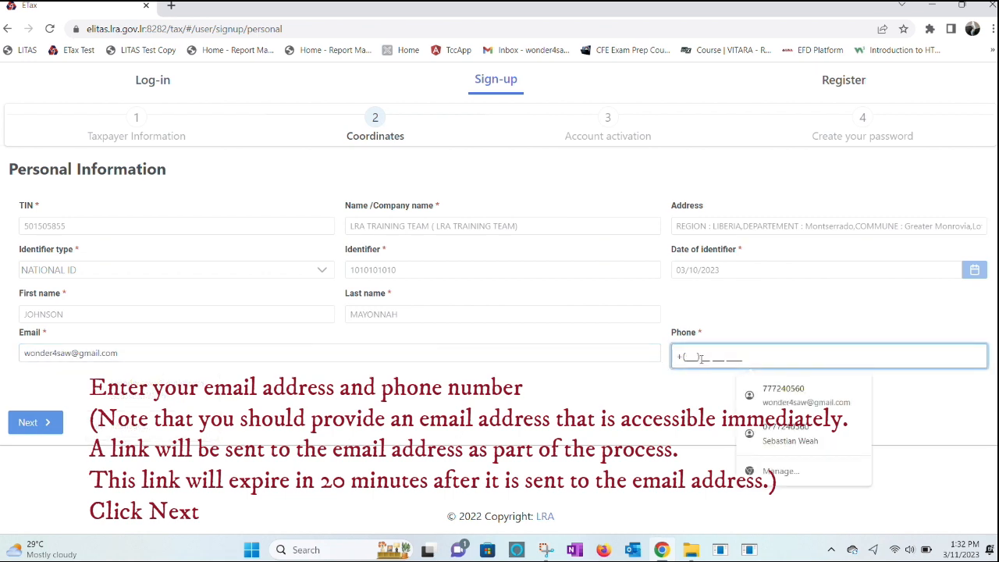
click(31, 425)
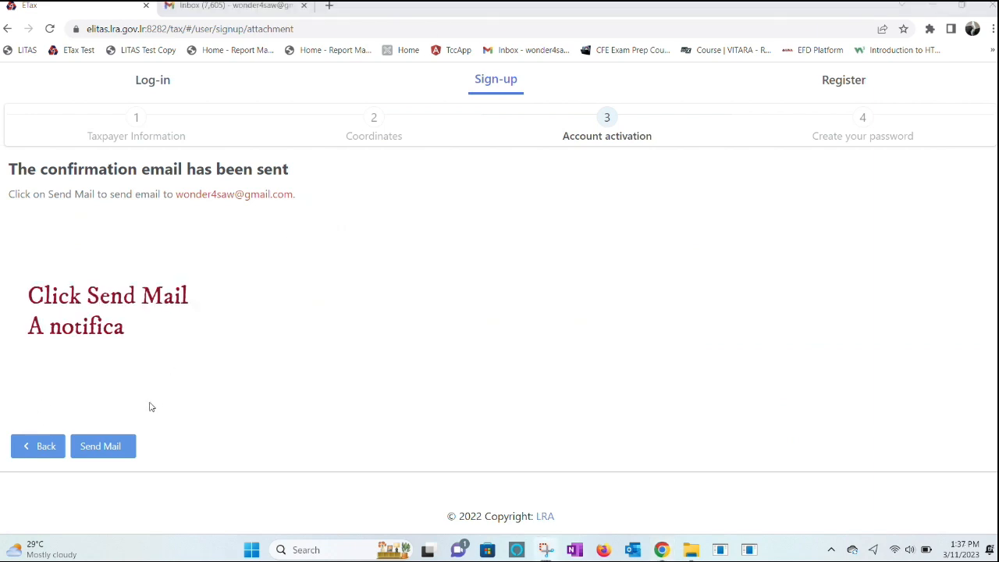
Send the account activation e-mail and switch over to the mailbox tab
click(100, 447)
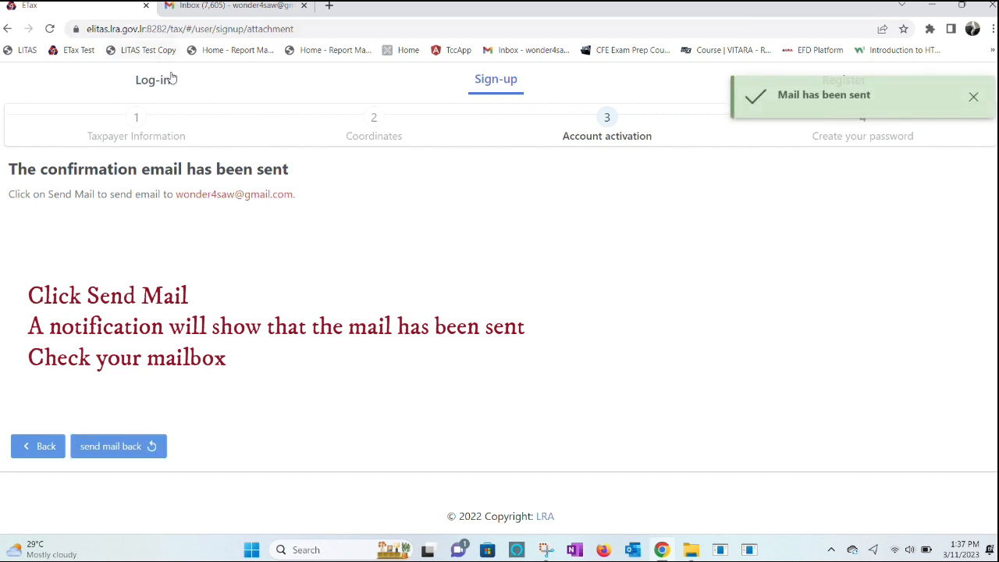
click(228, 6)
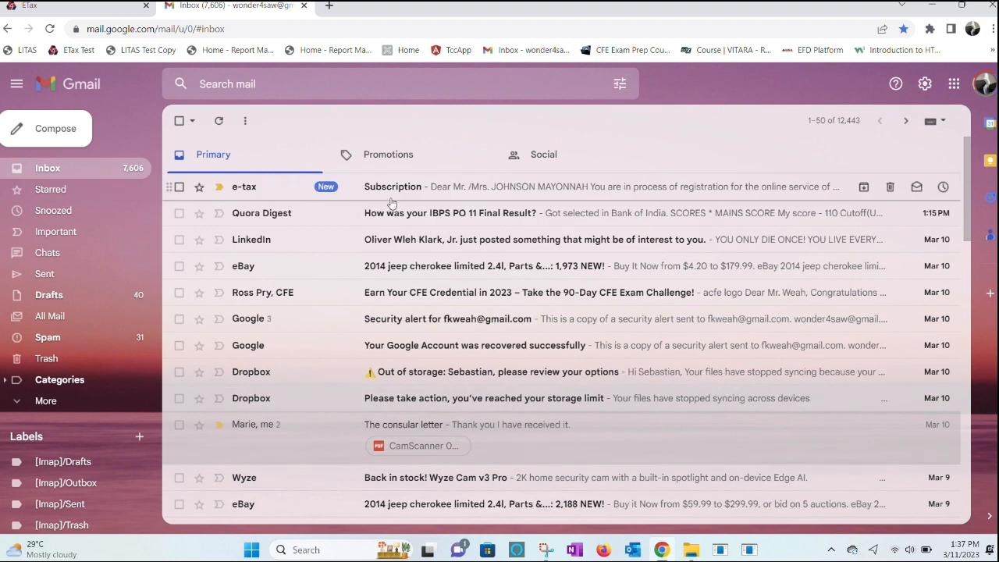
Open the e-tax Subscription e-mail in Gmail and follow its activation link
click(419, 191)
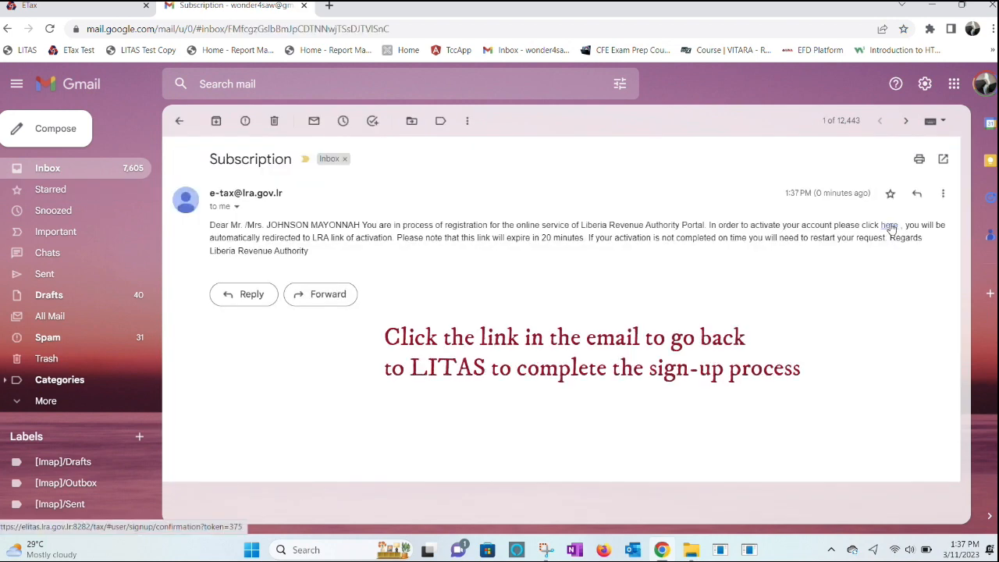
click(890, 226)
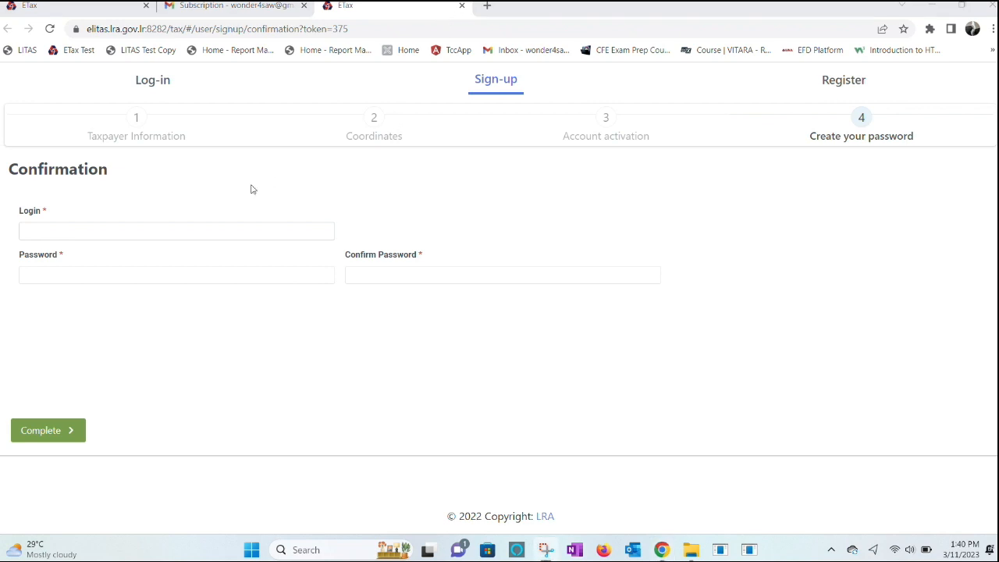
Begin typing the chosen login user ID in the Login field
click(169, 231)
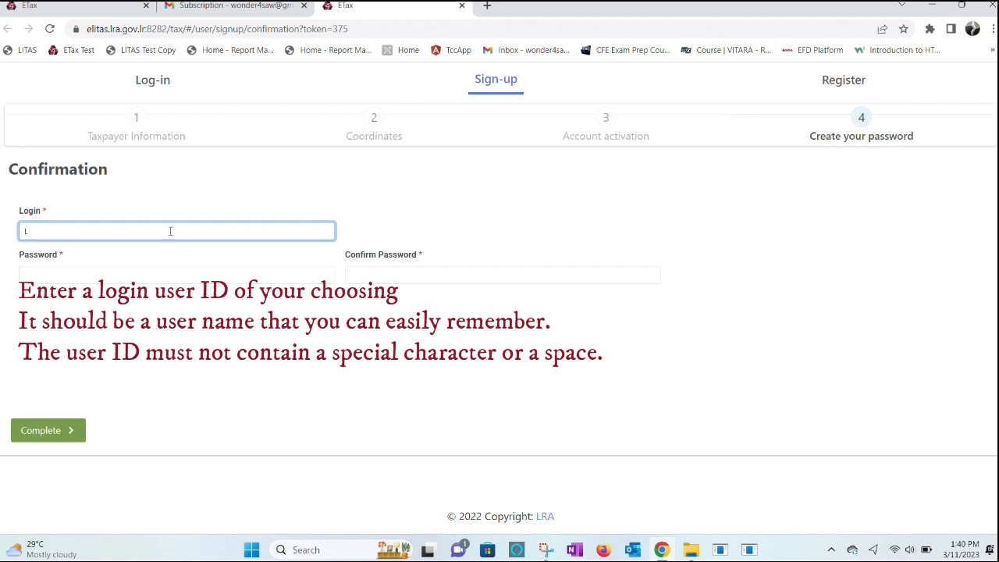
text(LRA_training)
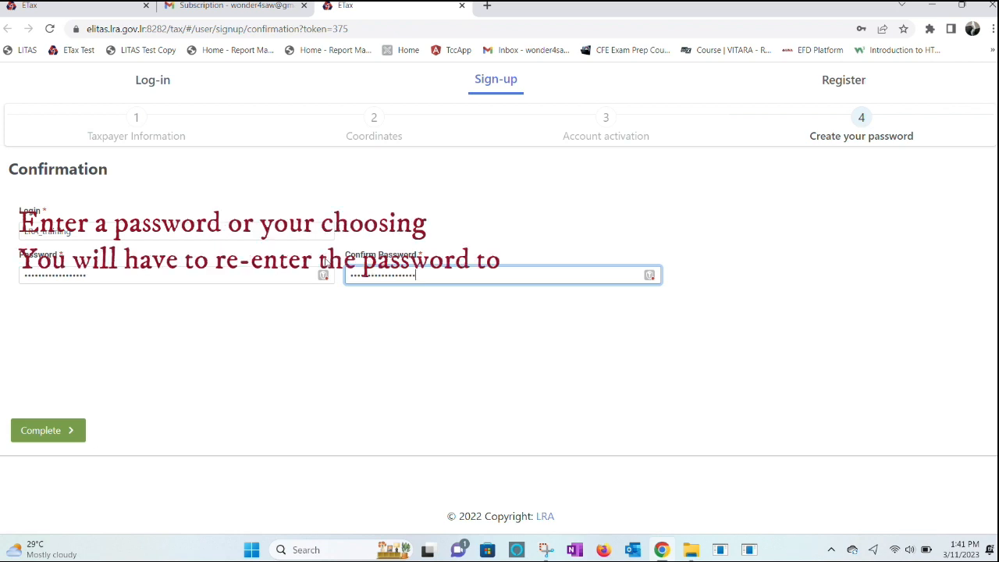
Submit the login, then clear the mismatched password and password confirmation fields
click(48, 432)
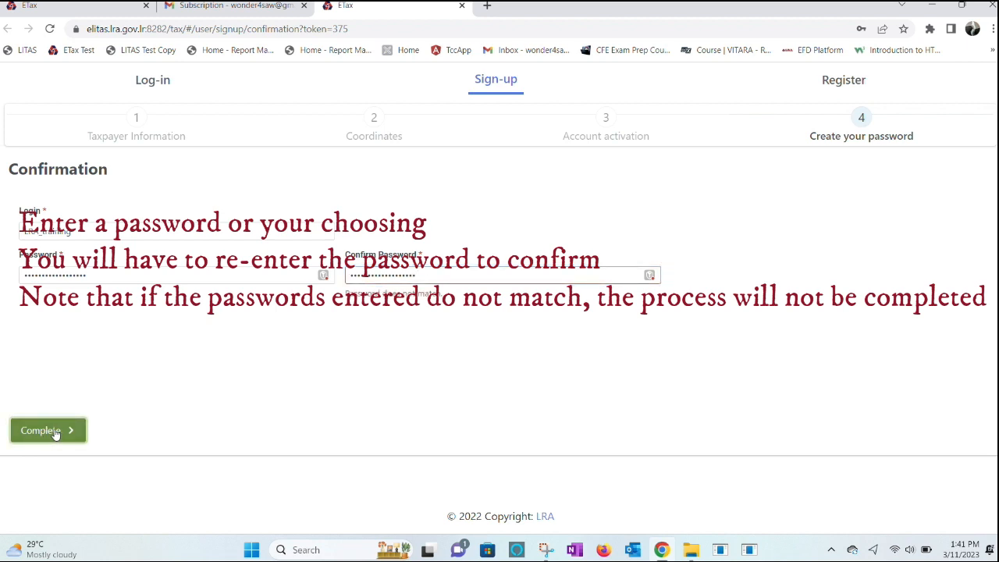
click(143, 279)
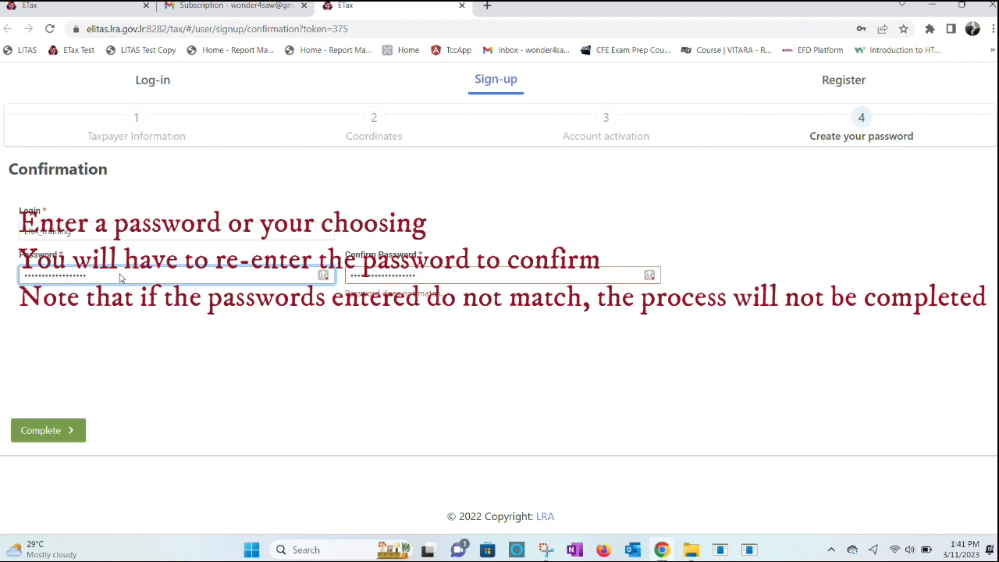
key(BackSpace)
key(BackSpace)
key(BackSpace)
key(BackSpace)
key(BackSpace)
key(BackSpace)
key(BackSpace)
key(BackSpace)
key(BackSpace)
key(BackSpace)
key(BackSpace)
key(BackSpace)
key(BackSpace)
key(BackSpace)
key(BackSpace)
key(BackSpace)
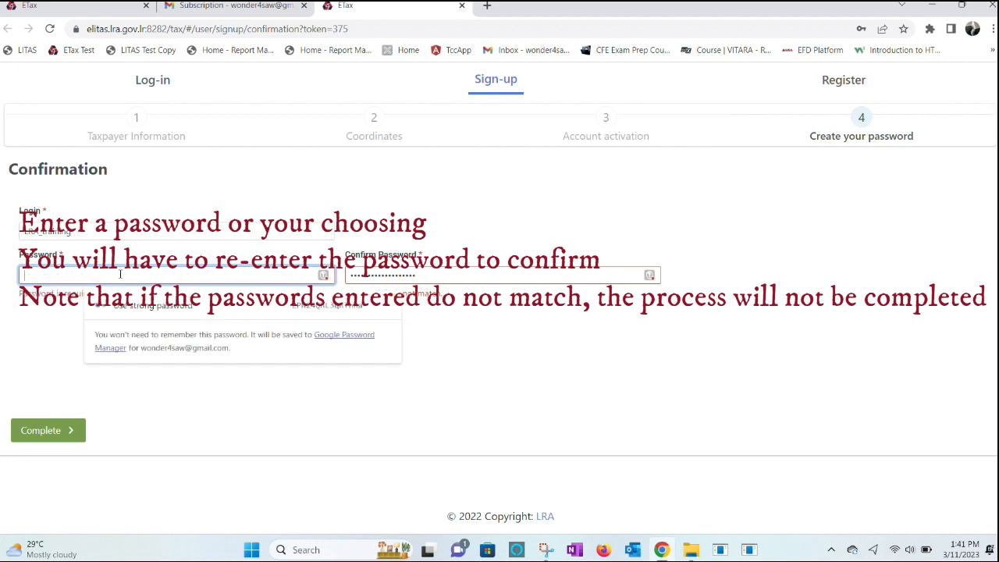
click(492, 278)
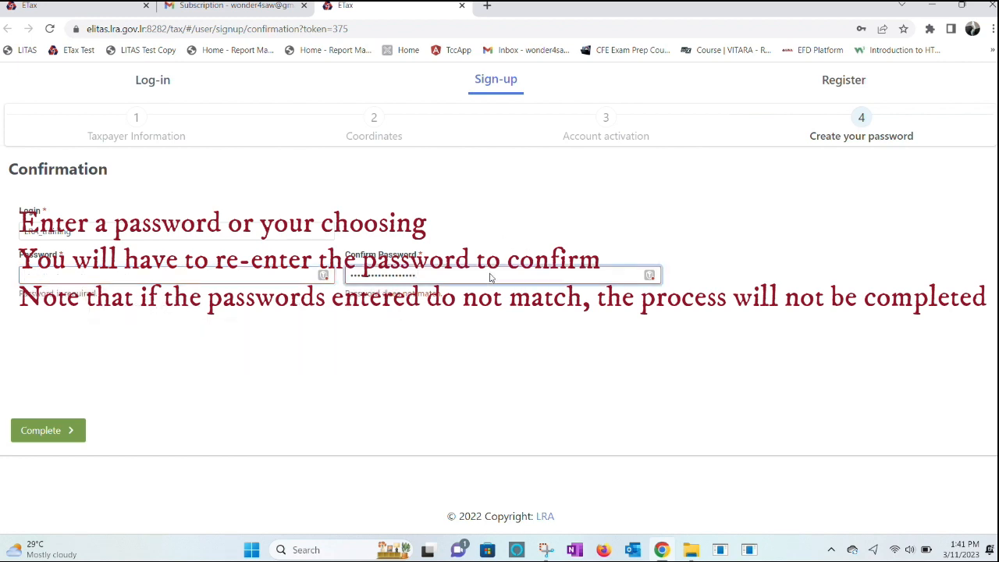
key(BackSpace)
key(BackSpace)
key(BackSpace)
key(BackSpace)
key(BackSpace)
key(BackSpace)
key(BackSpace)
key(BackSpace)
Re-enter matching passwords, complete the sign-up, and return to the Log-in page
click(166, 277)
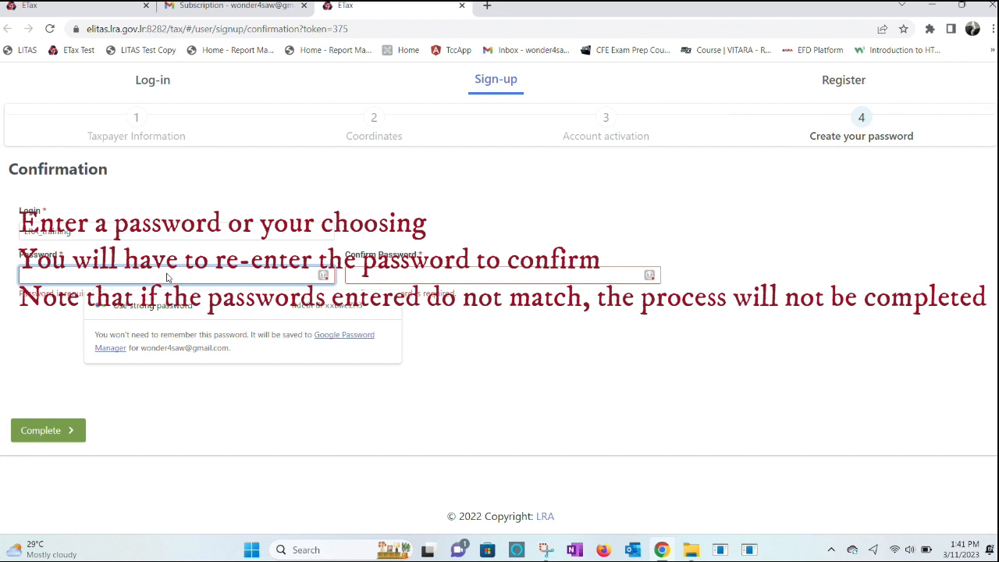
text(•)
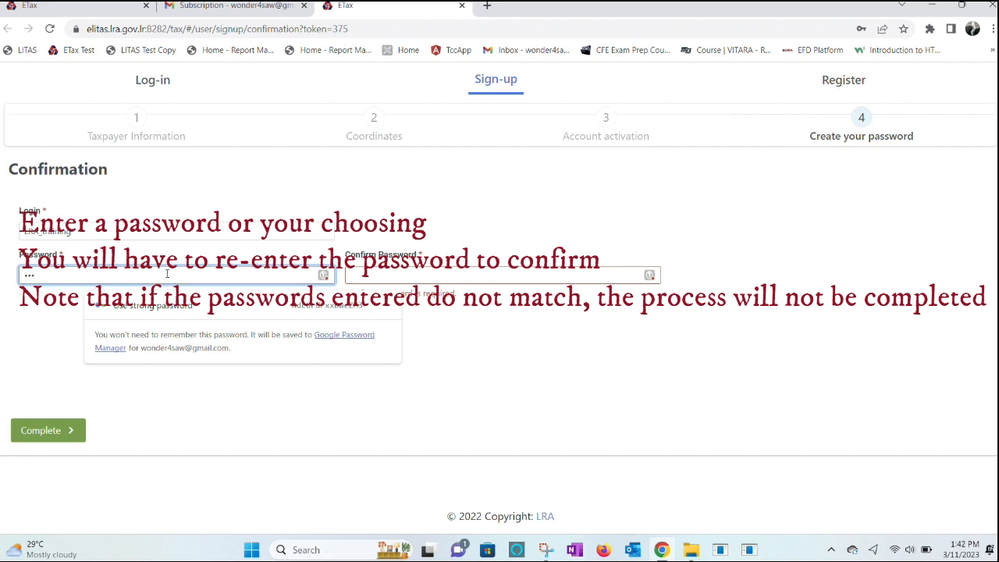
text(•••••••)
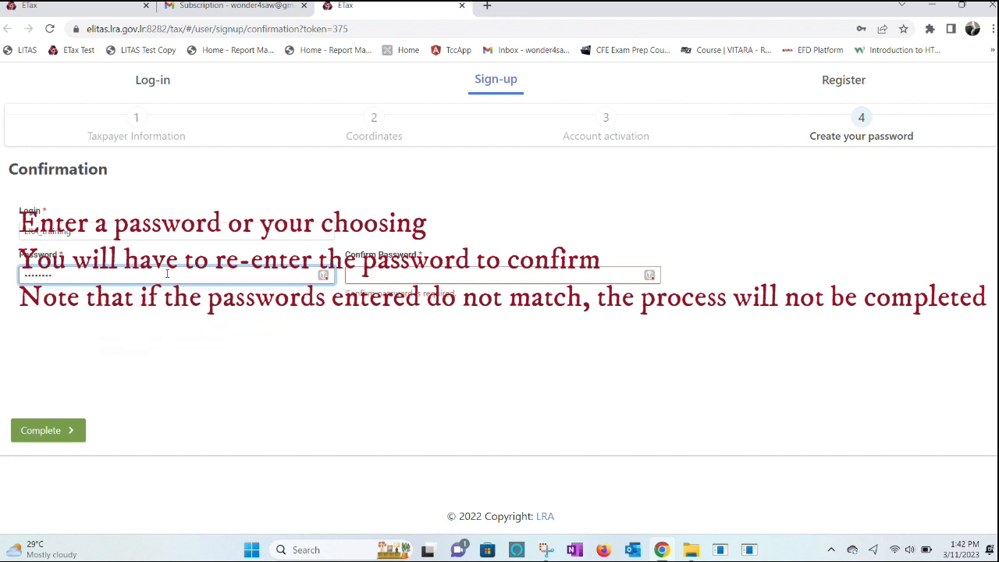
click(374, 277)
text(•)
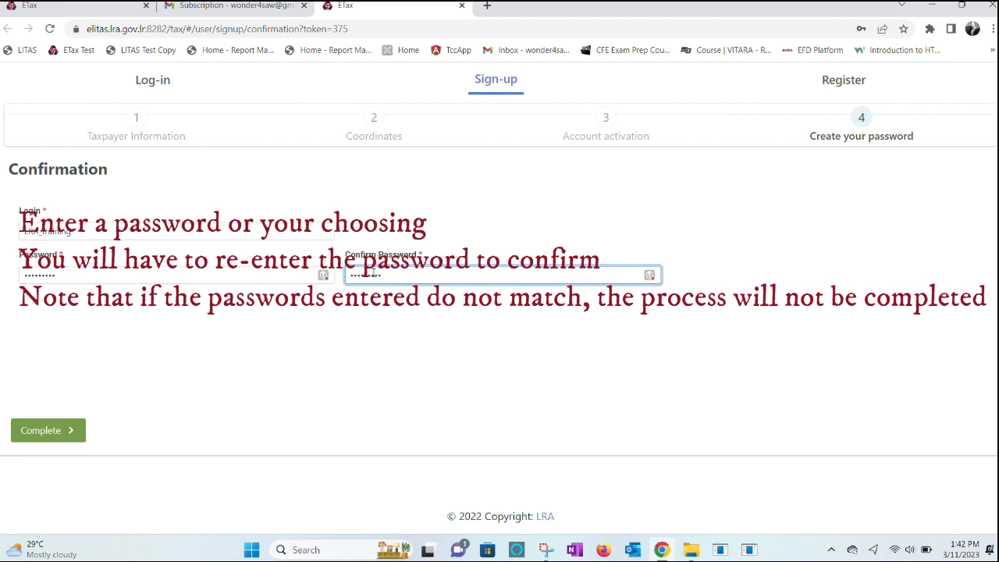
click(45, 430)
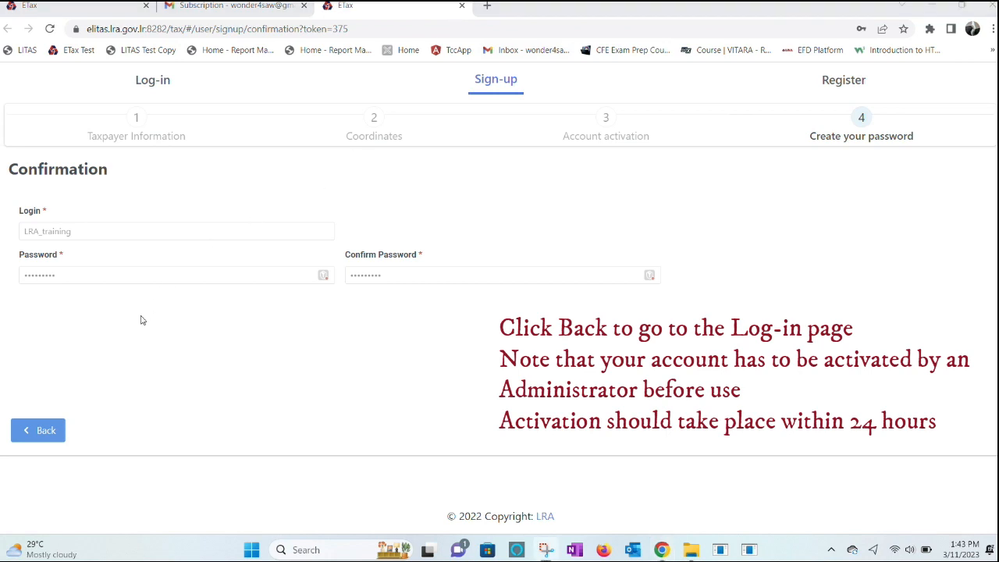
click(42, 435)
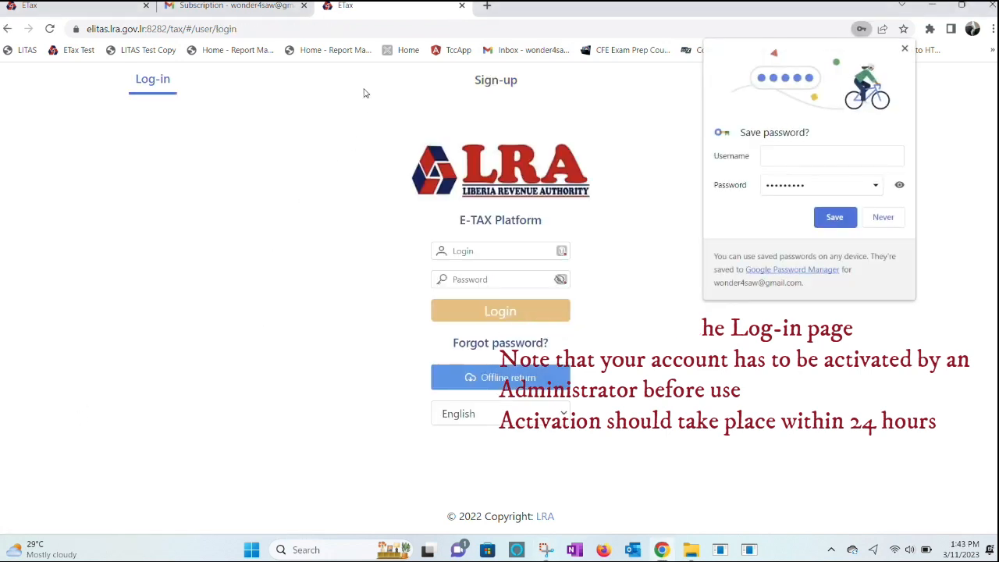